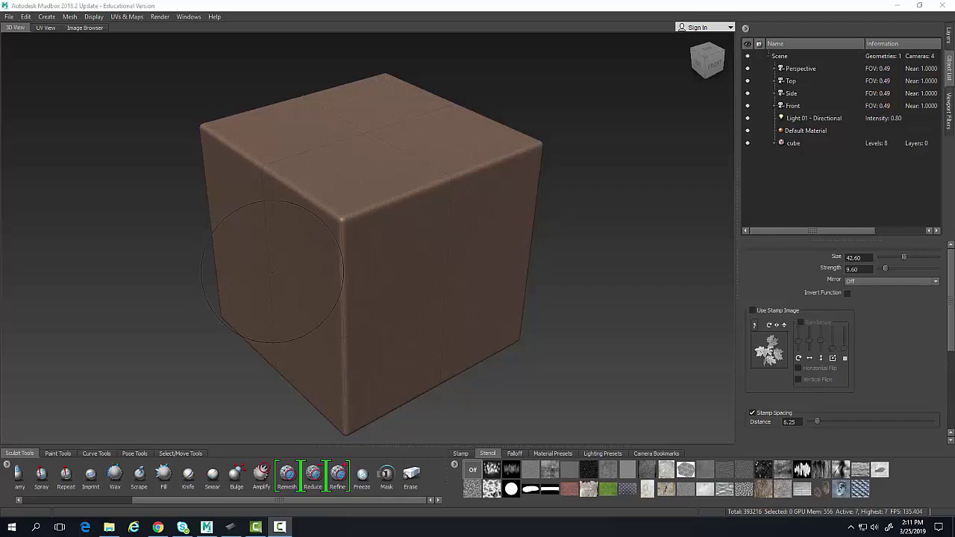
Create a new blank stencil 512 wide and 1024 high over the cube.
left_click(46, 17)
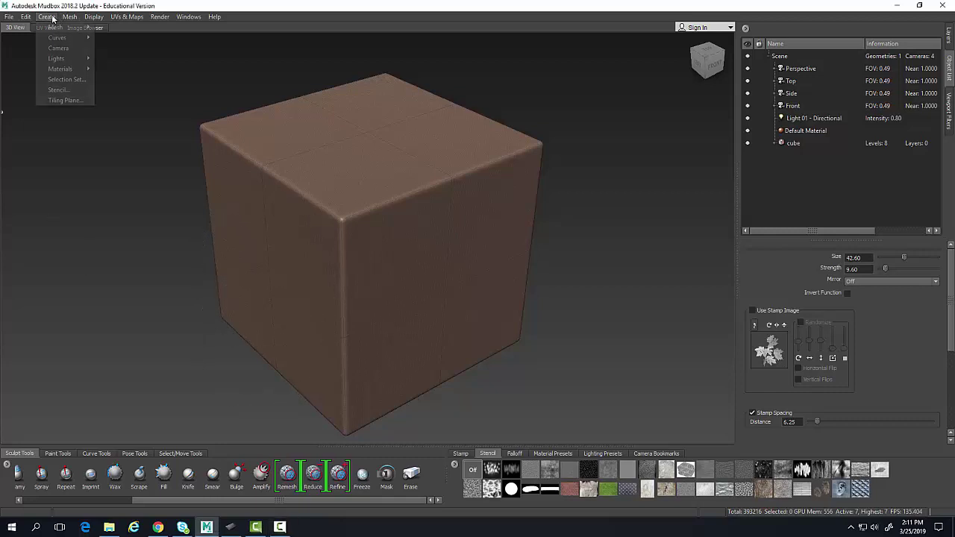
left_click(62, 94)
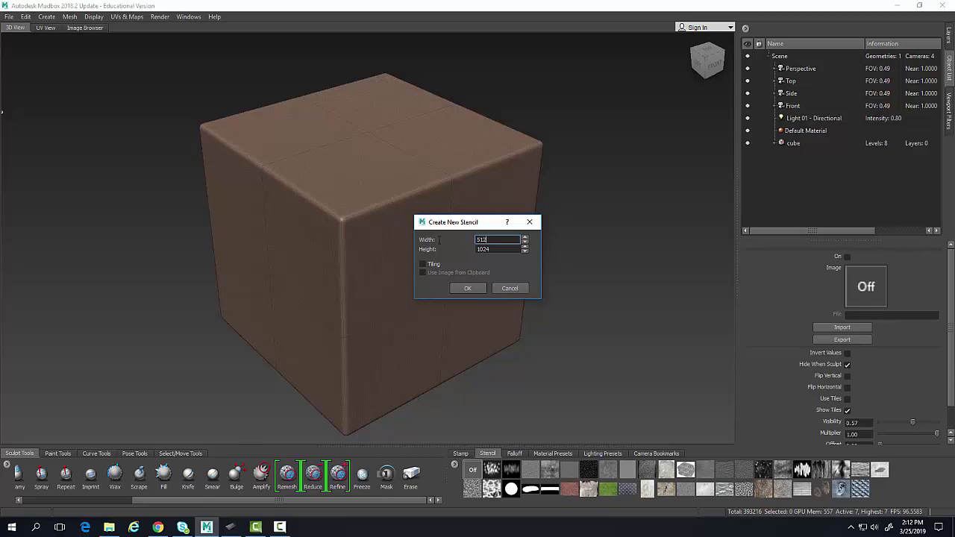
left_click(492, 250)
left_click(470, 290)
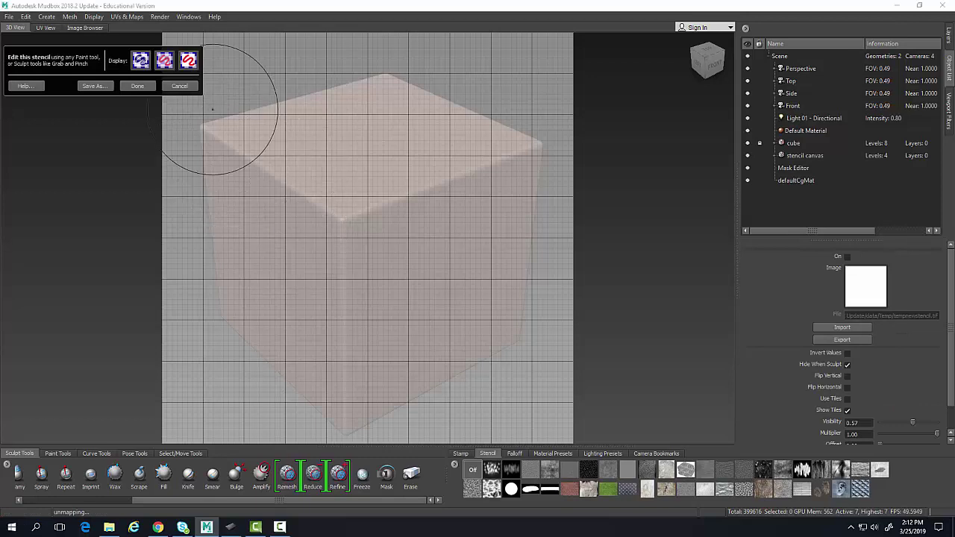
Make the stencil canvas semi-transparent and select the Paint Brush, dismissing the stamp warning.
left_click(191, 61)
left_click(162, 62)
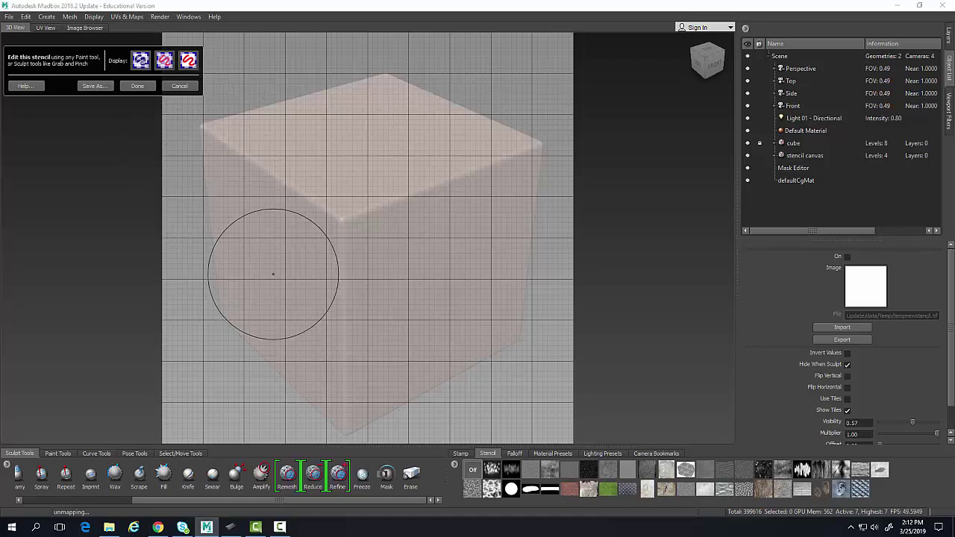
left_click(67, 457)
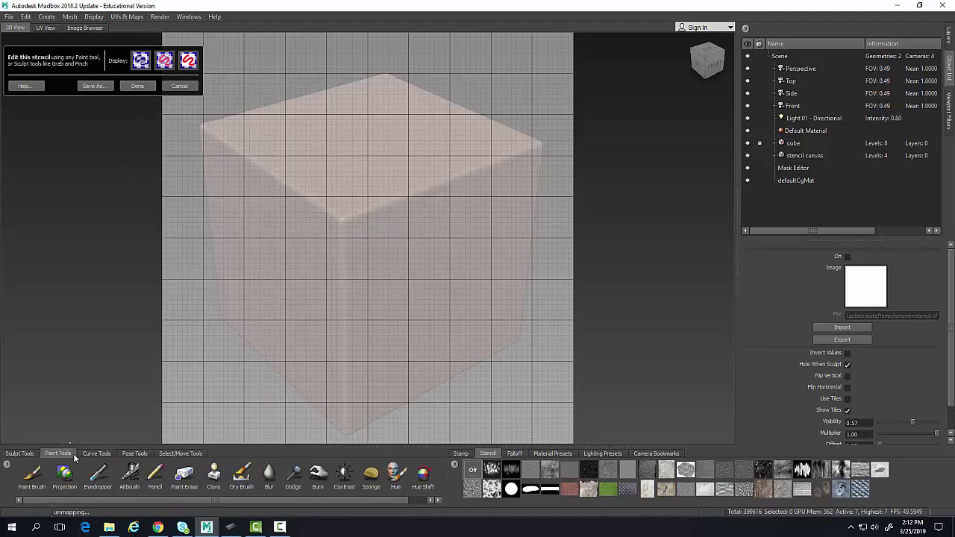
left_click(32, 474)
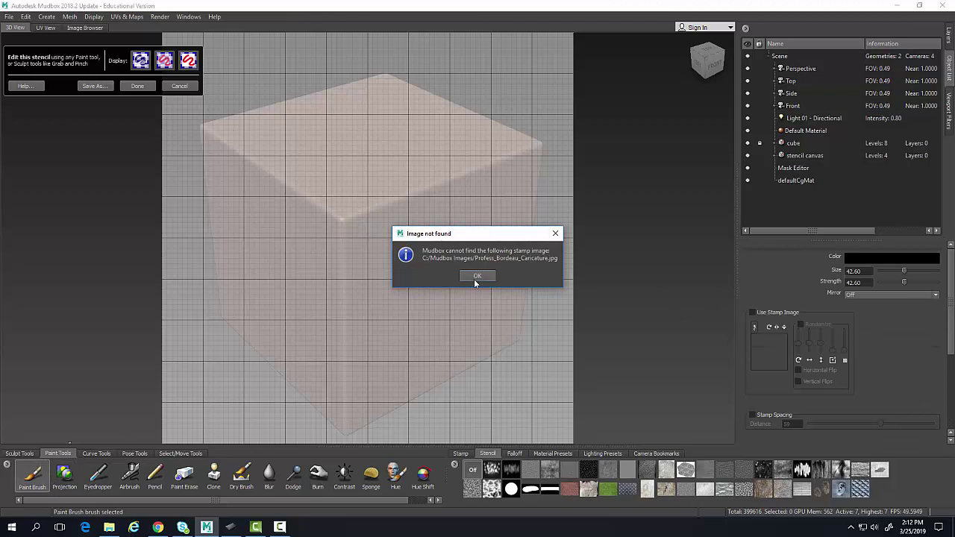
left_click(478, 278)
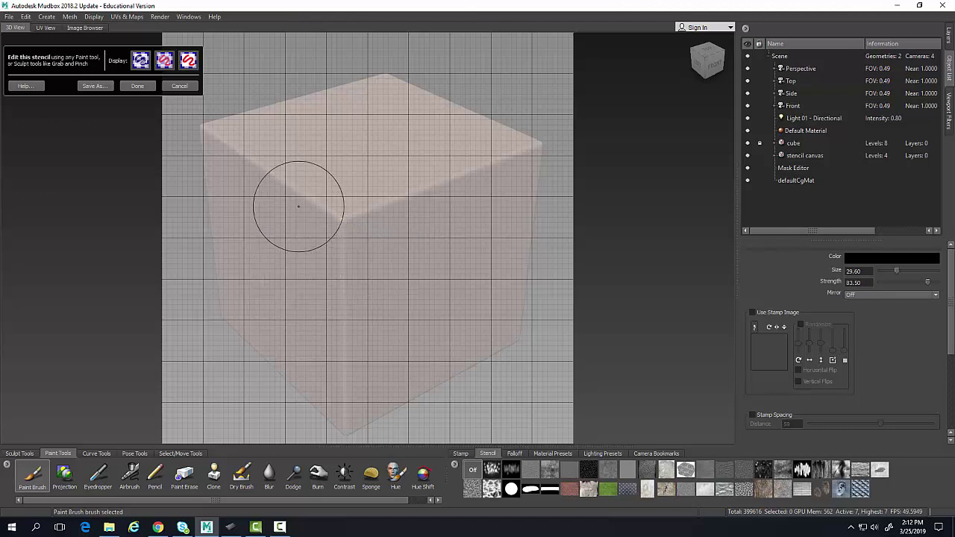
Reduce the paint brush size to 13 and undo the too-thick first stroke.
left_click_drag(288, 168, 282, 327)
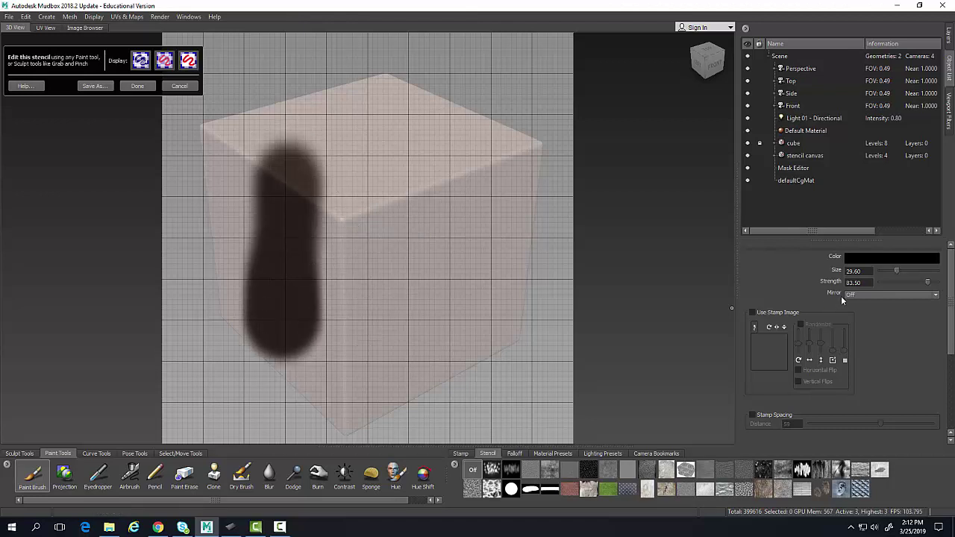
left_click_drag(898, 273, 892, 272)
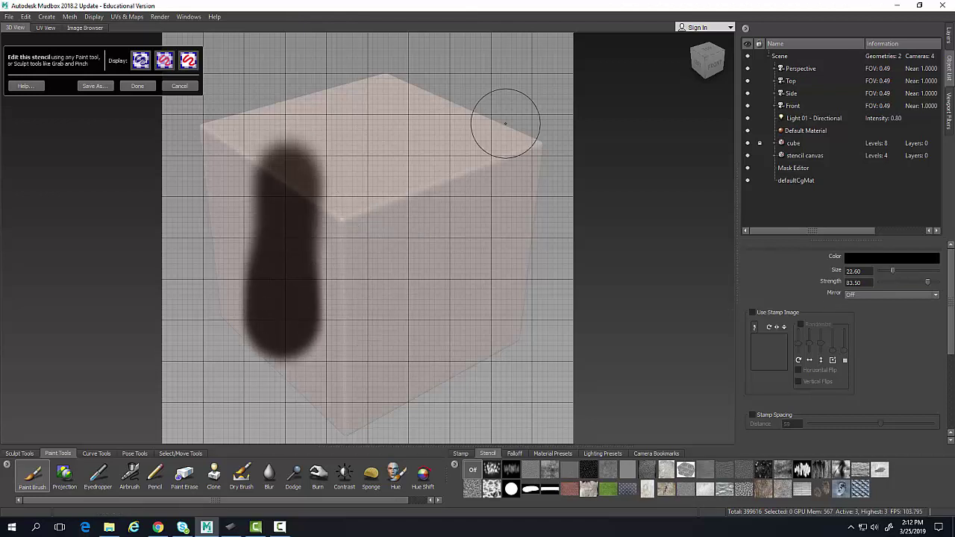
left_click(25, 18)
left_click(34, 31)
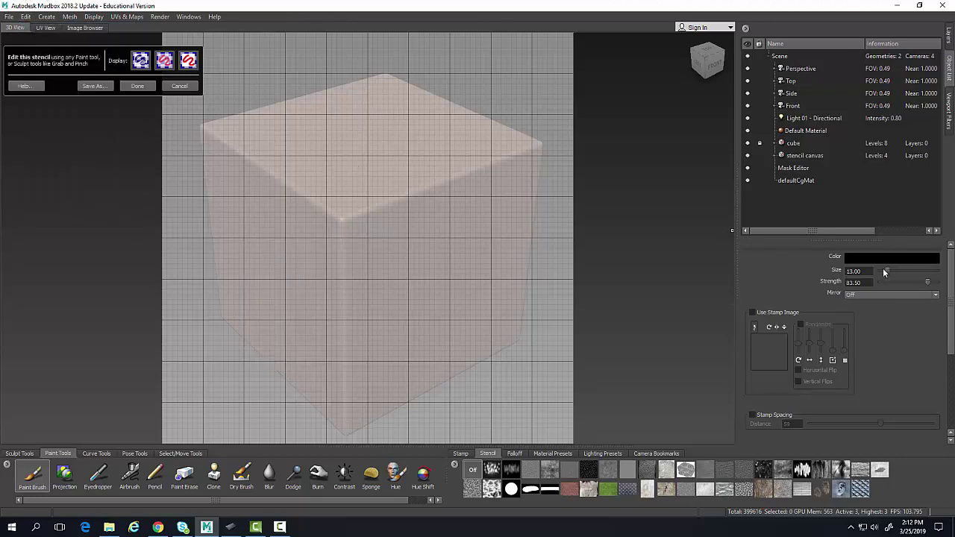
Paint two vertical and two horizontal dark bars forming a hash symbol.
left_click_drag(271, 138, 274, 313)
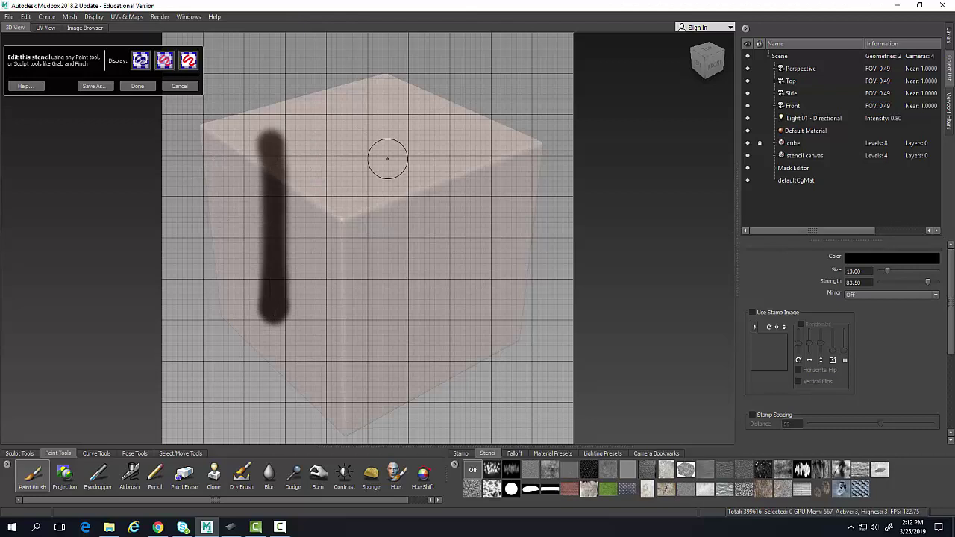
left_click_drag(363, 117, 370, 318)
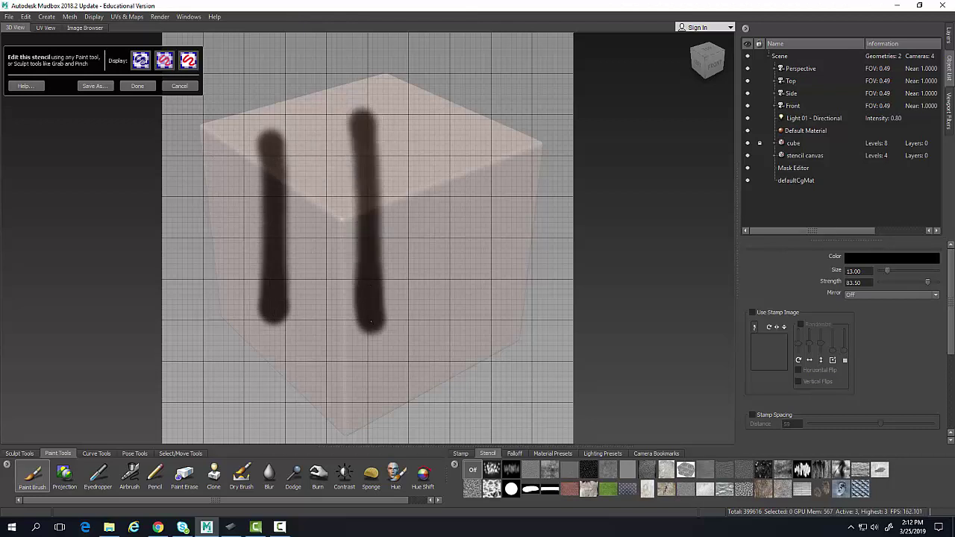
left_click_drag(196, 182, 483, 193)
left_click_drag(181, 251, 485, 254)
left_click_drag(288, 189, 380, 194)
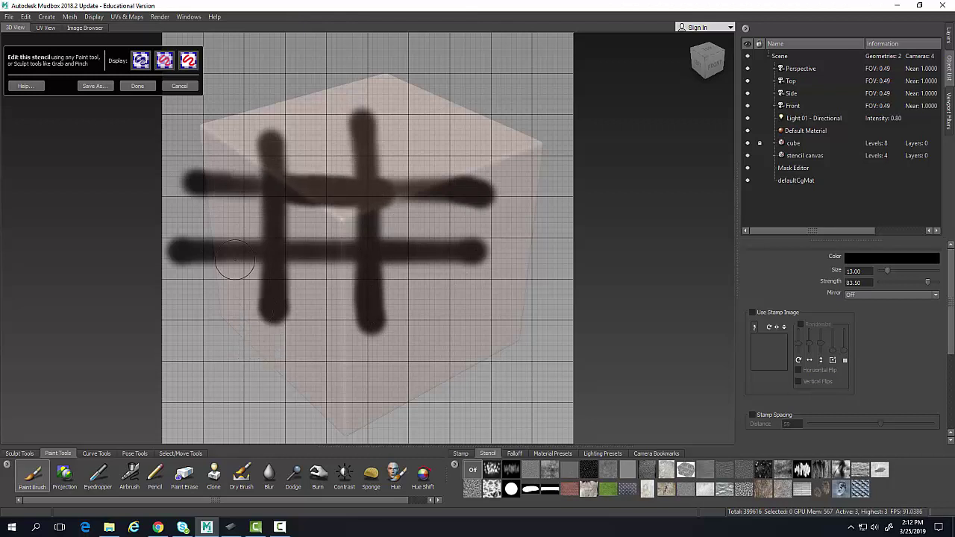
Finish the hash stencil, shrink it to a small square and move it onto the right face.
left_click(138, 87)
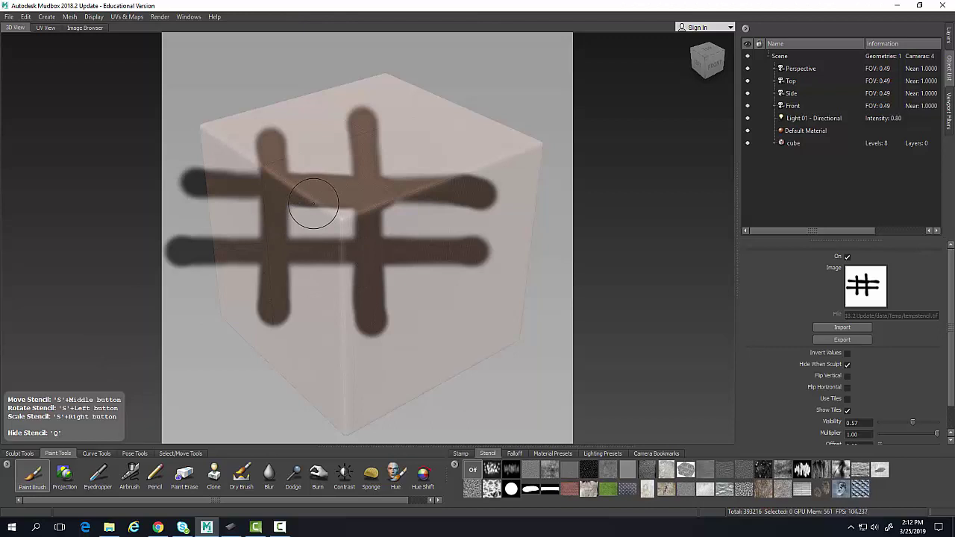
right_click_drag(313, 203, 320, 26)
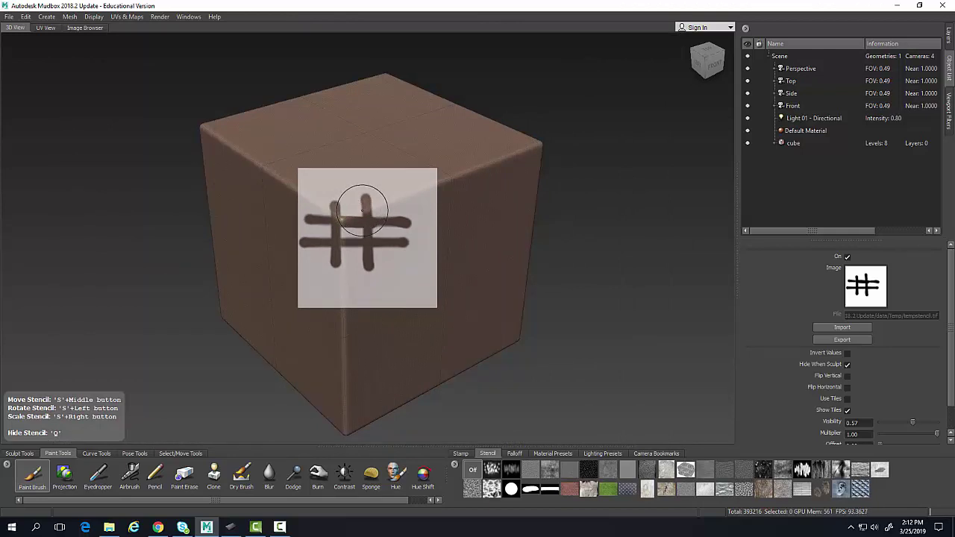
mouse_move(363, 211)
middle_mouse_down()
mouse_move(389, 238)
mouse_move(443, 257)
middle_mouse_up()
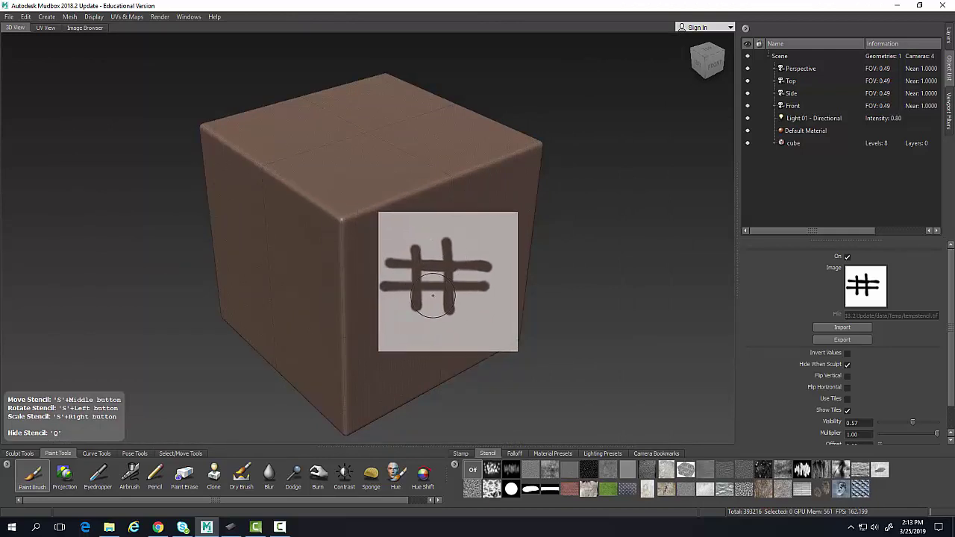
Sculpt a first hash relief through the stencil with the Sculpt brush, then hide the stencil.
left_click(19, 453)
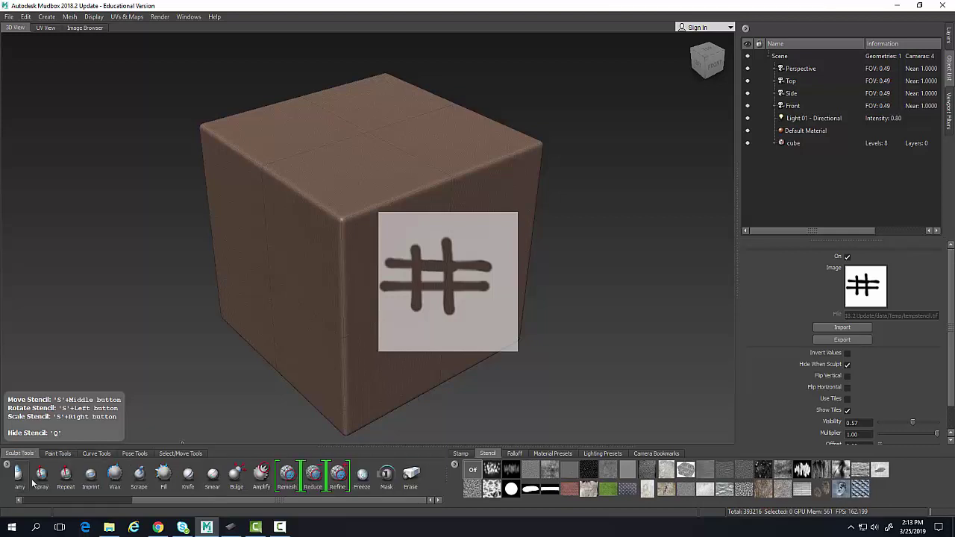
left_click_drag(153, 502, 34, 501)
left_click(27, 475)
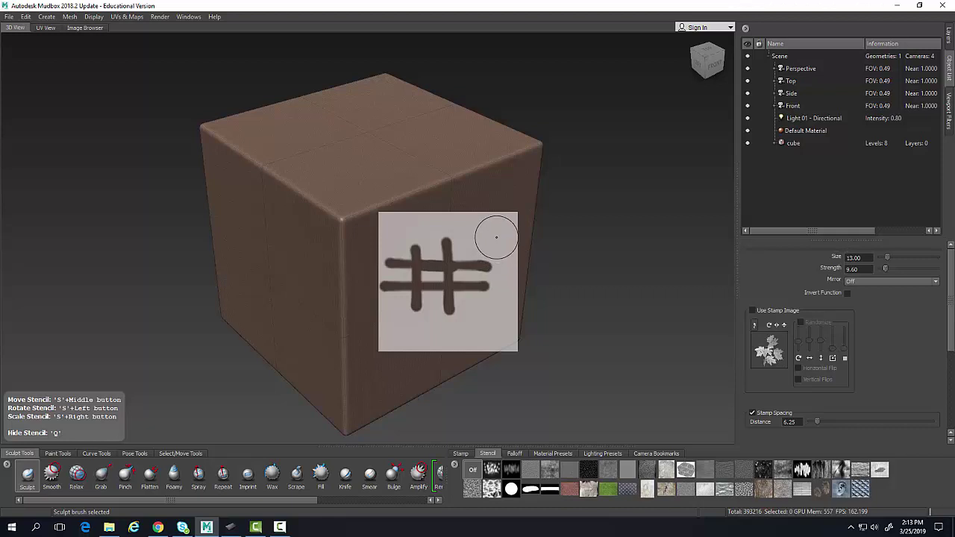
mouse_move(527, 250)
left_mouse_down()
mouse_move(485, 292)
mouse_move(444, 224)
mouse_move(382, 306)
mouse_move(519, 350)
mouse_move(391, 354)
left_mouse_up()
key("q")
key("q")
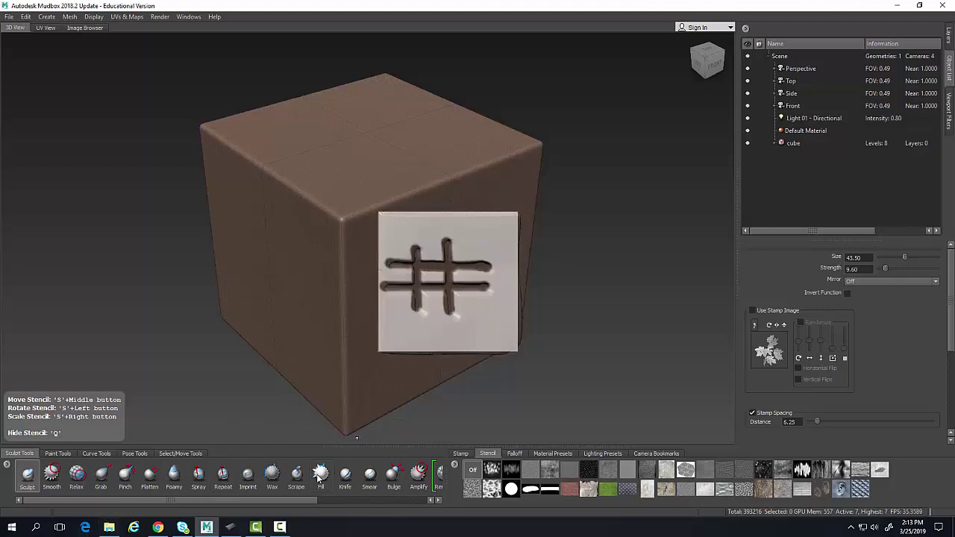
Reposition and rotate the hash stencil about 25°, emboss the full hash into the front face, then hide it.
left_click_drag(251, 406, 29, 404, "alt")
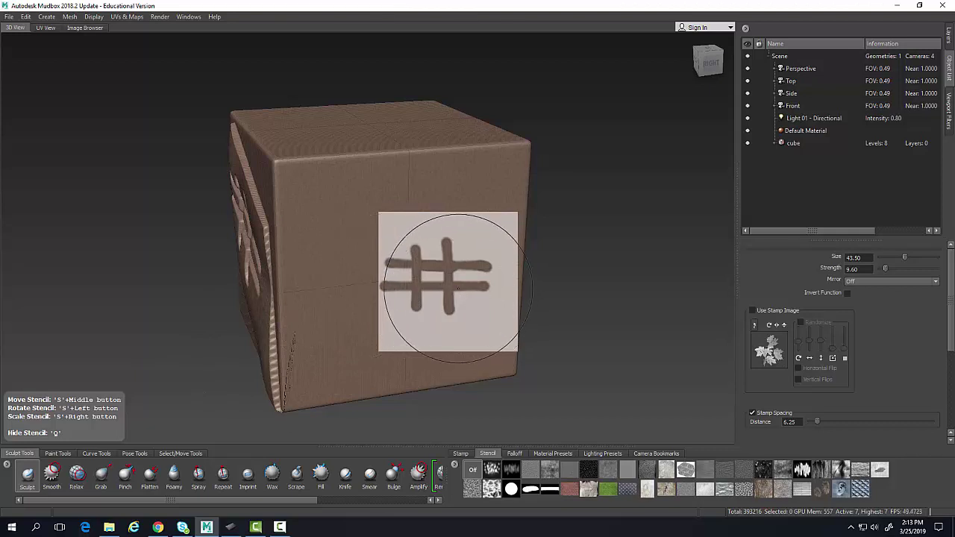
middle_click_drag(458, 290, 409, 278)
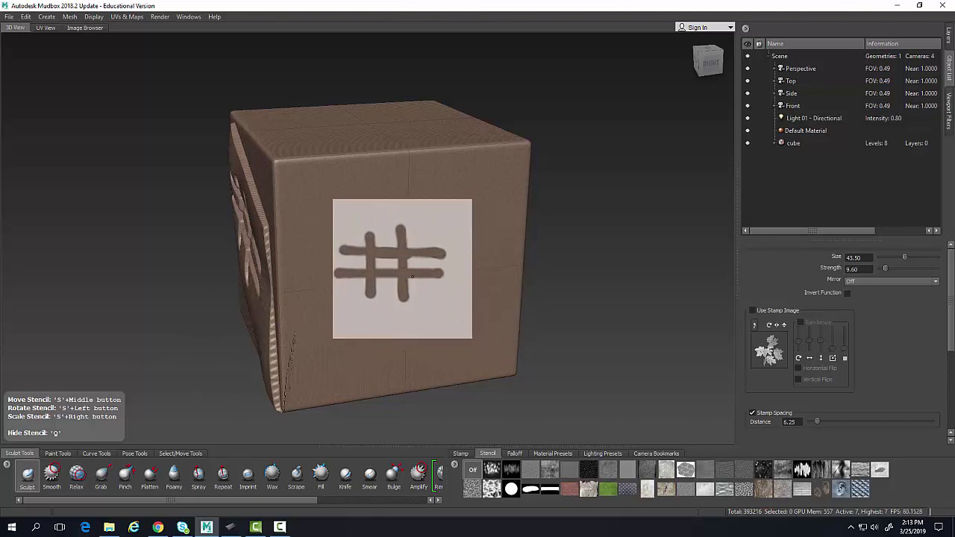
mouse_move(410, 279)
left_mouse_down()
mouse_move(423, 321)
mouse_move(447, 227)
mouse_move(409, 220)
mouse_move(395, 171)
mouse_move(383, 214)
left_mouse_up()
key("q")
mouse_move(361, 245)
left_mouse_down()
mouse_move(339, 271)
mouse_move(451, 282)
mouse_move(387, 332)
mouse_move(430, 307)
left_mouse_up()
key("q")
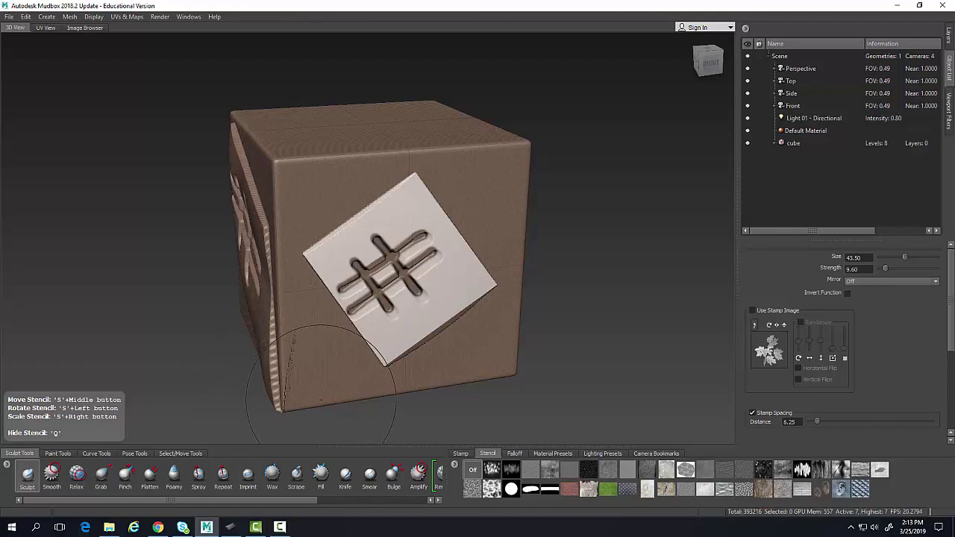
left_click_drag(313, 397, 425, 329, "alt")
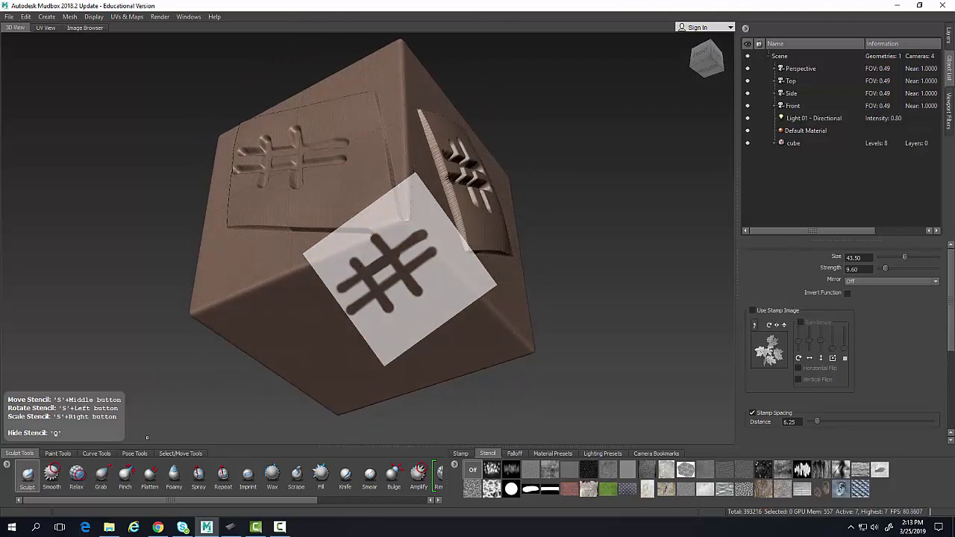
key("q")
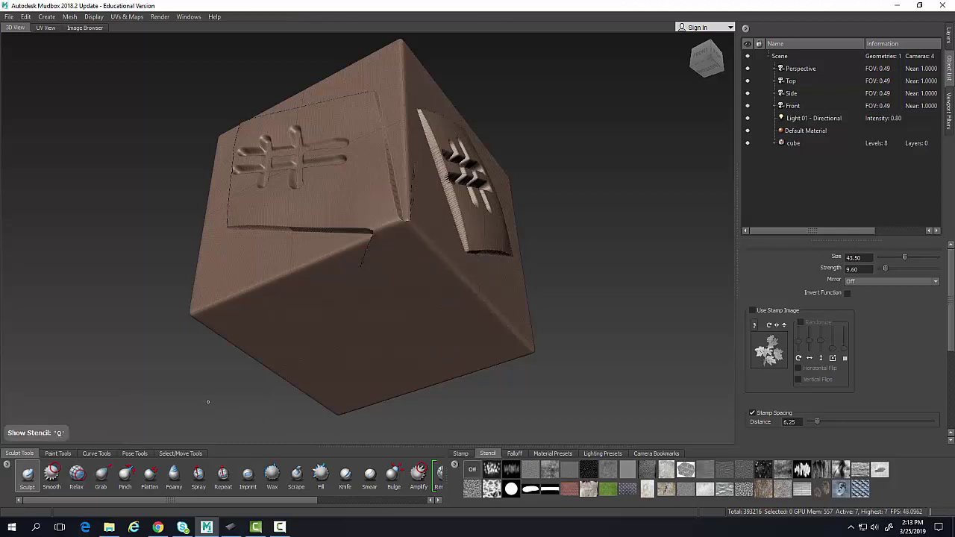
Add signature.png from the Images folder as a new stencil from the Sculpt Tools tray.
right_click(8, 464)
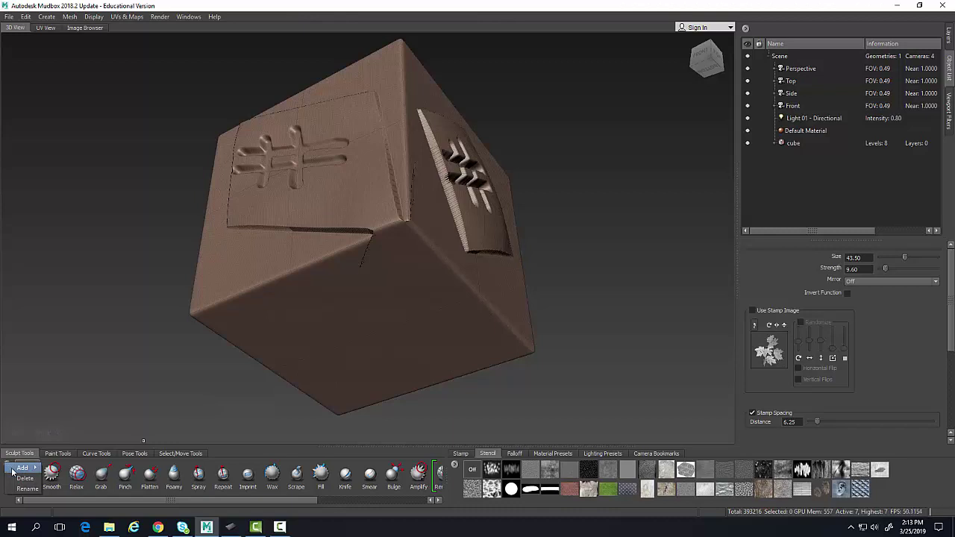
mouse_move(12, 472)
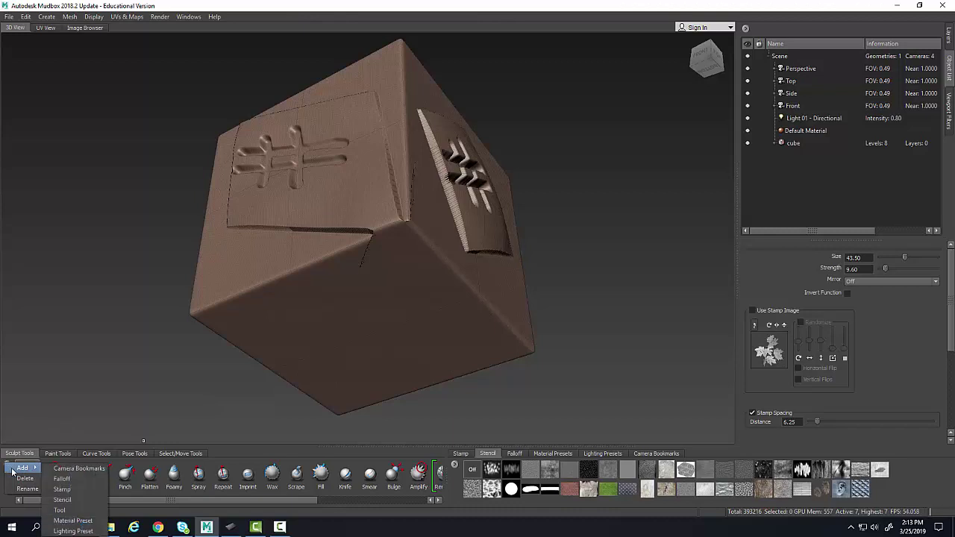
left_click(61, 501)
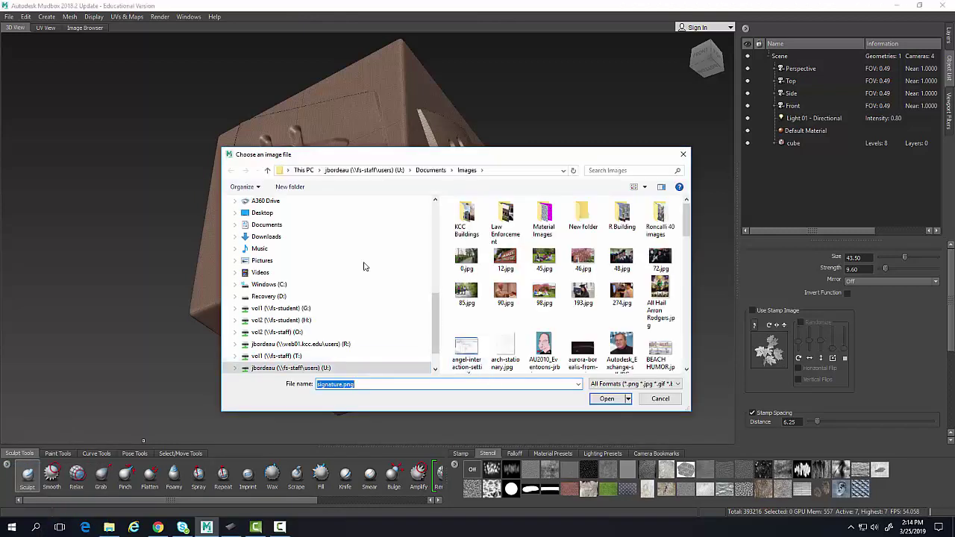
left_click_drag(690, 225, 692, 352)
left_click(584, 314)
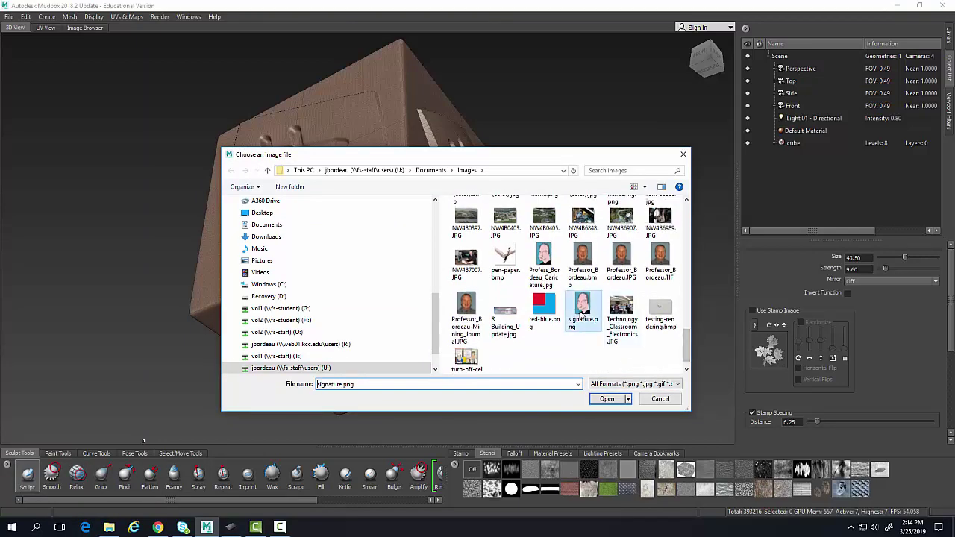
left_click(607, 399)
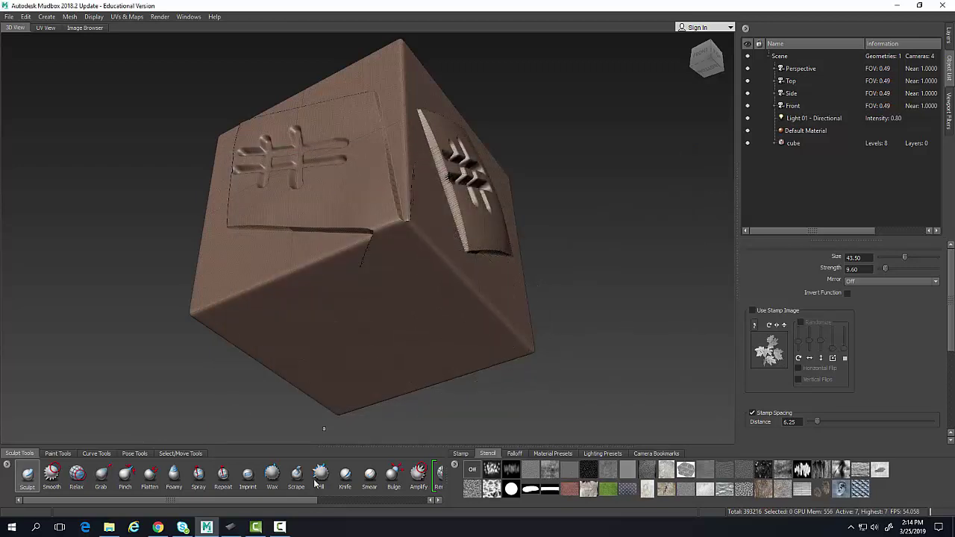
Activate the caricature stencil, then move, enlarge and rotate it upright over a blank cube face.
left_click_drag(291, 502, 431, 514)
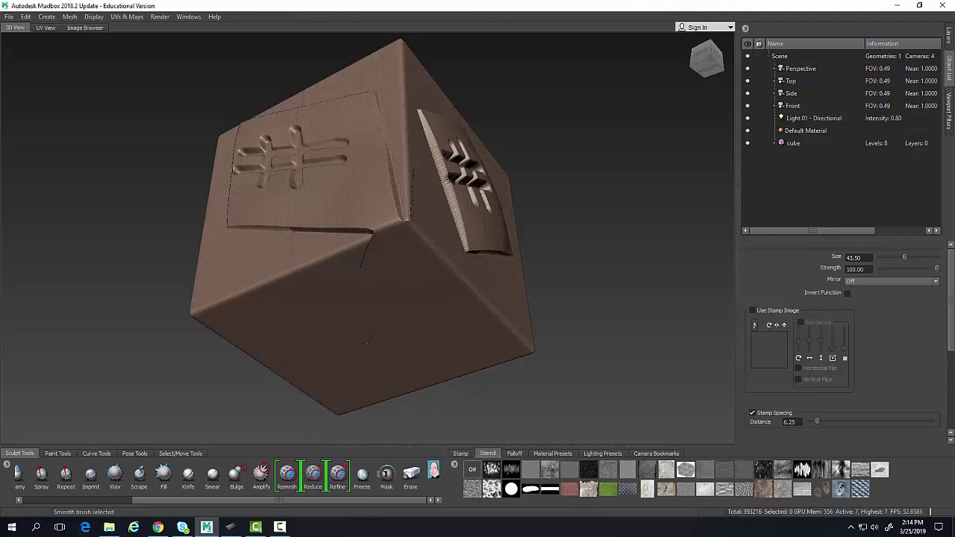
mouse_move(368, 345)
left_mouse_down("alt")
mouse_move(443, 228)
mouse_move(418, 323)
left_mouse_up("alt")
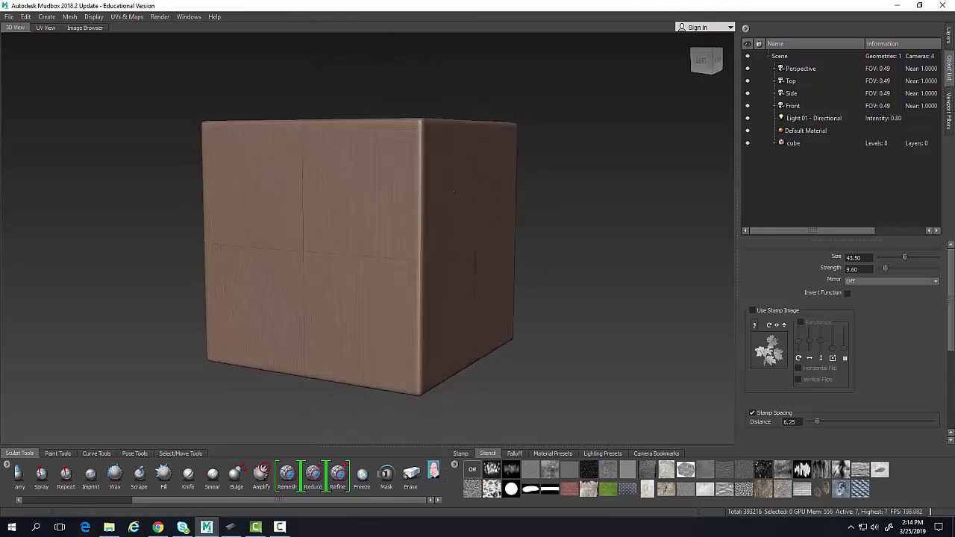
left_click(434, 472)
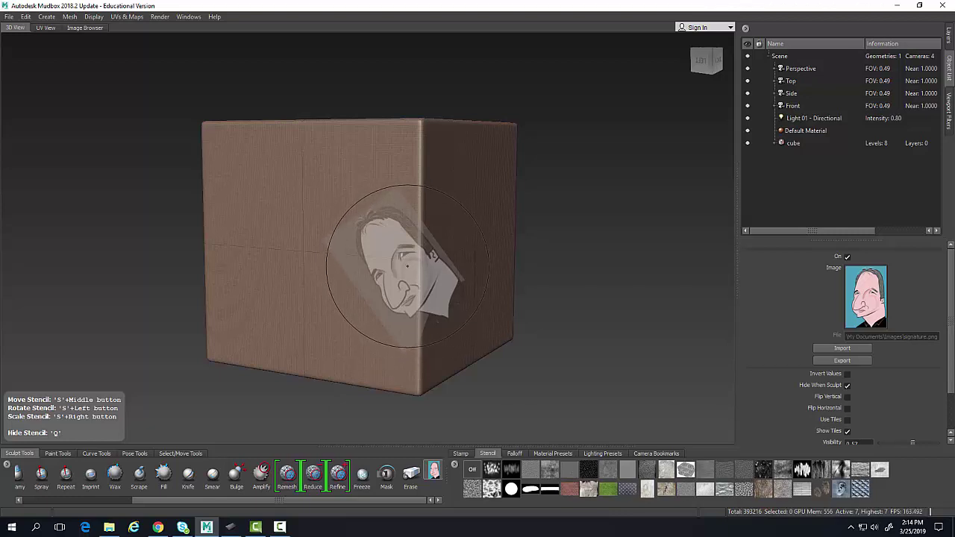
middle_click_drag(406, 264, 312, 234)
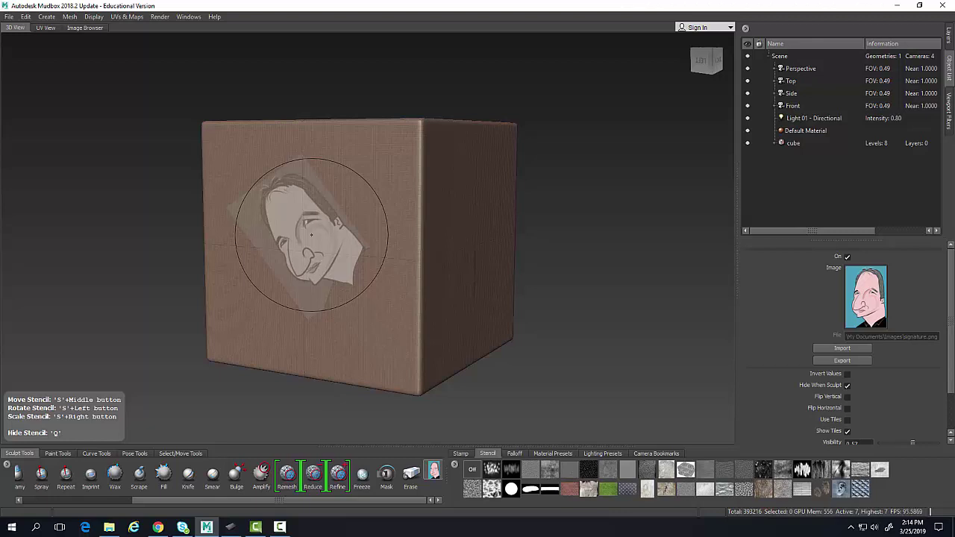
right_click_drag(312, 234, 318, 313)
mouse_move(320, 266)
left_mouse_down()
mouse_move(292, 271)
mouse_move(328, 329)
left_mouse_up()
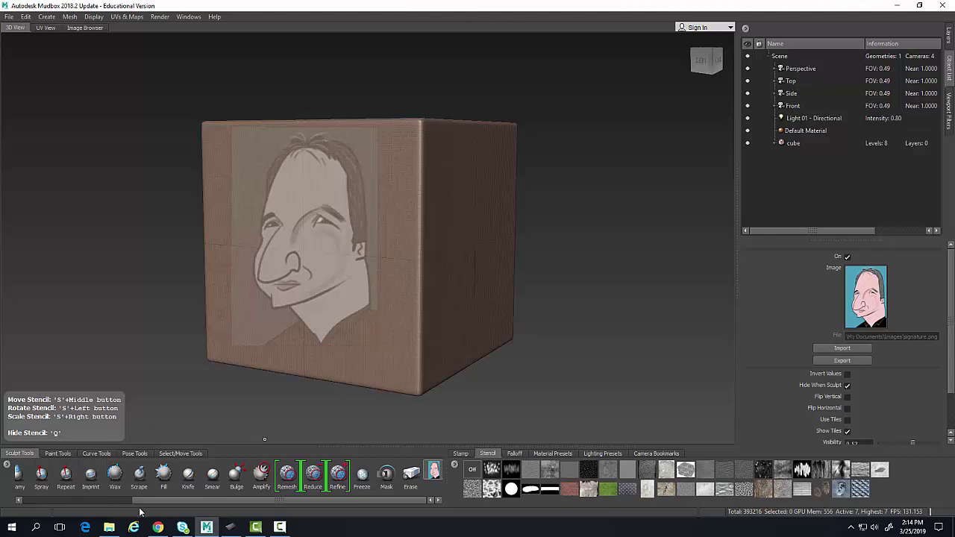
Set the Sculpt brush strength to 3.50 and emboss the caricature's hair and eyes, then hide the stencil.
left_click_drag(145, 507, 32, 507)
left_click(30, 482)
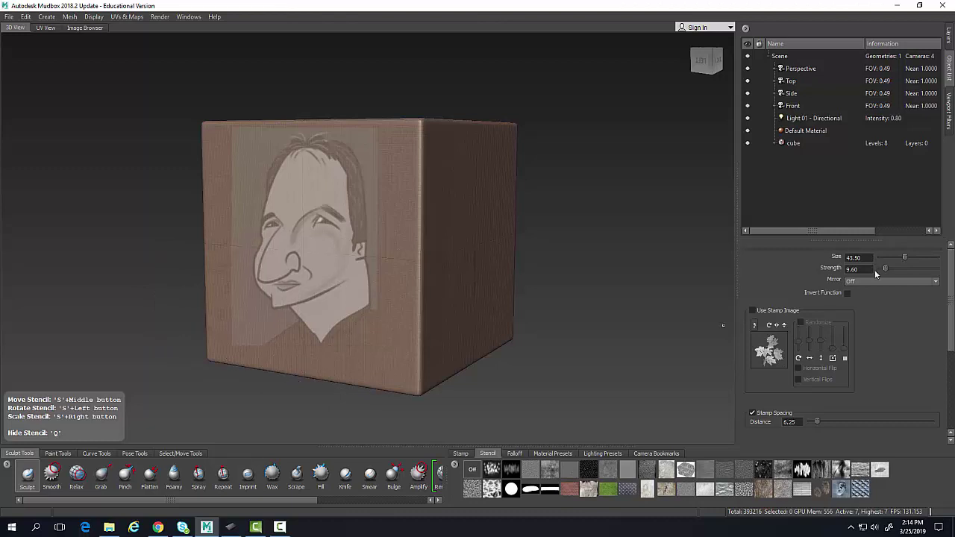
left_click_drag(888, 268, 887, 267)
mouse_move(351, 246)
left_mouse_down()
mouse_move(306, 150)
mouse_move(359, 224)
mouse_move(268, 231)
mouse_move(358, 246)
mouse_move(328, 336)
mouse_move(403, 345)
mouse_move(252, 384)
mouse_move(420, 438)
left_mouse_up()
key("q")
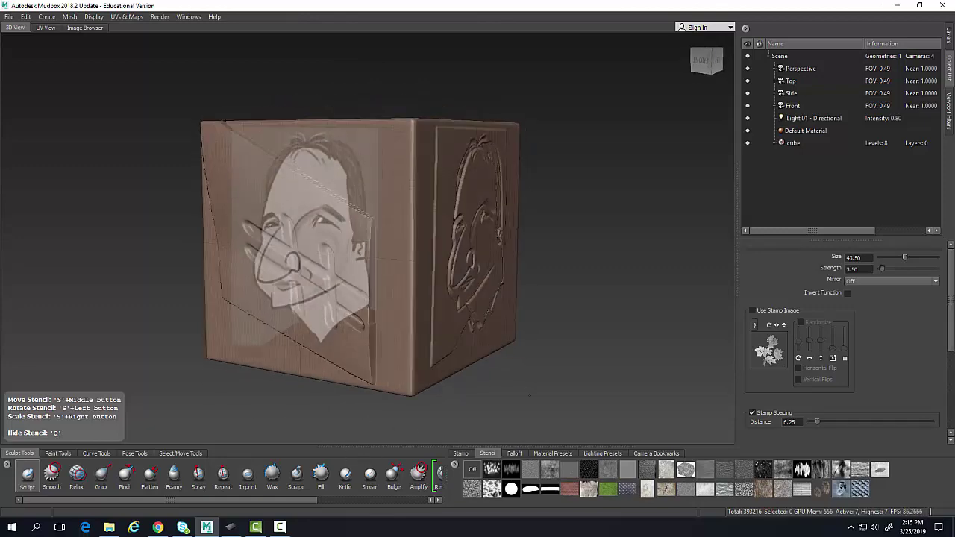
Shrink the caricature stencil on the front face and hide it to inspect the relief.
mouse_move(530, 396)
left_mouse_down("alt")
mouse_move(180, 387)
mouse_move(246, 328)
left_mouse_up("alt")
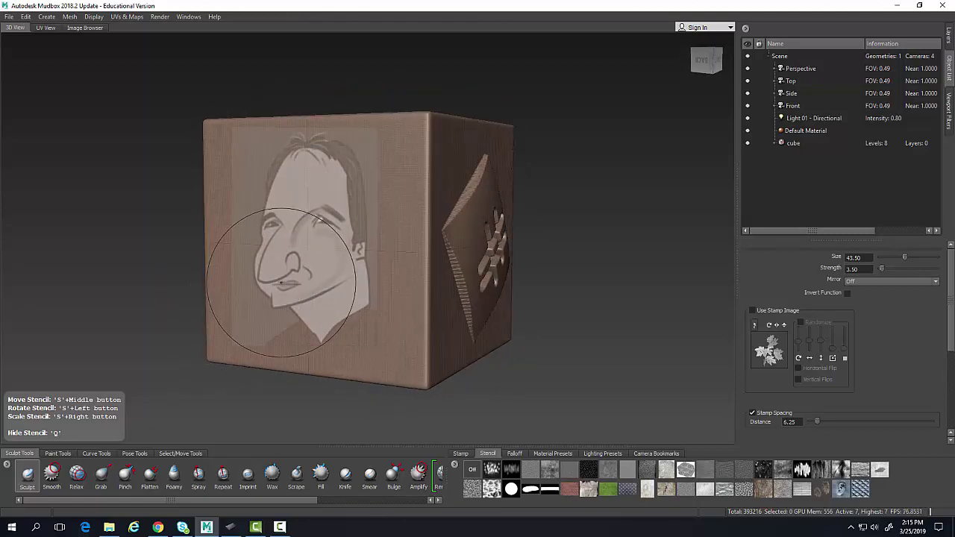
right_click_drag(281, 282, 293, 160)
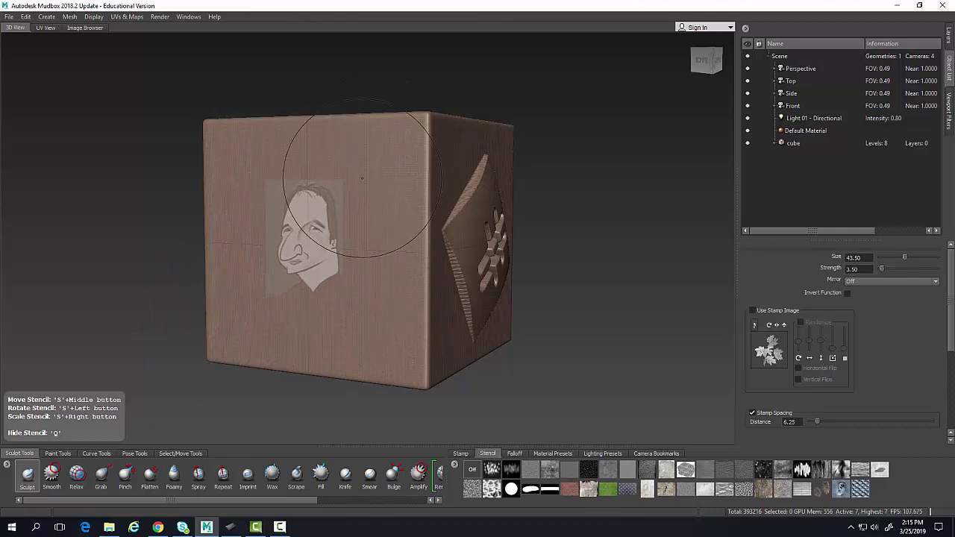
key("q")
key("q")
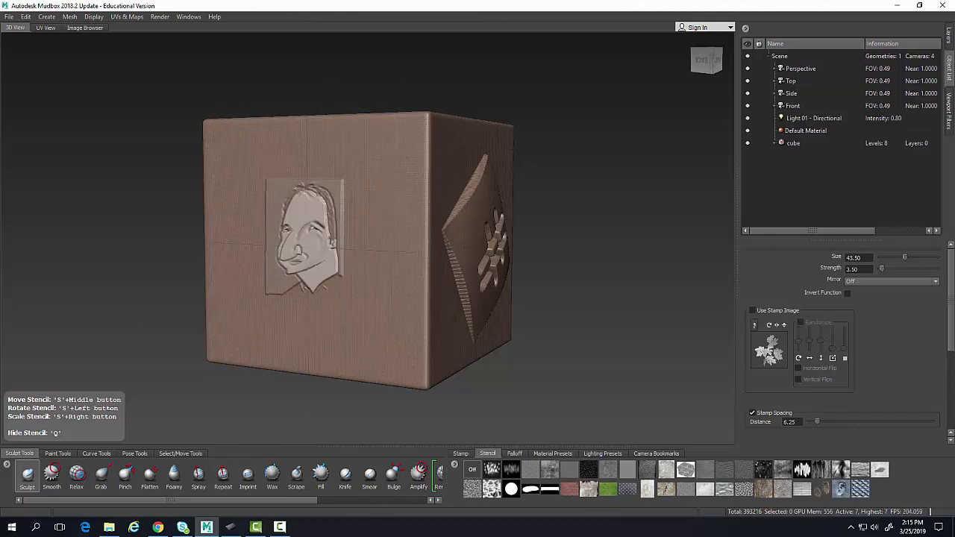
Hide the caricature stencil and orbit the cube to view the hash-embossed face.
key("q")
mouse_move(252, 399)
left_mouse_down("alt")
mouse_move(493, 422)
mouse_move(389, 321)
mouse_move(332, 290)
mouse_move(341, 320)
left_mouse_up("alt")
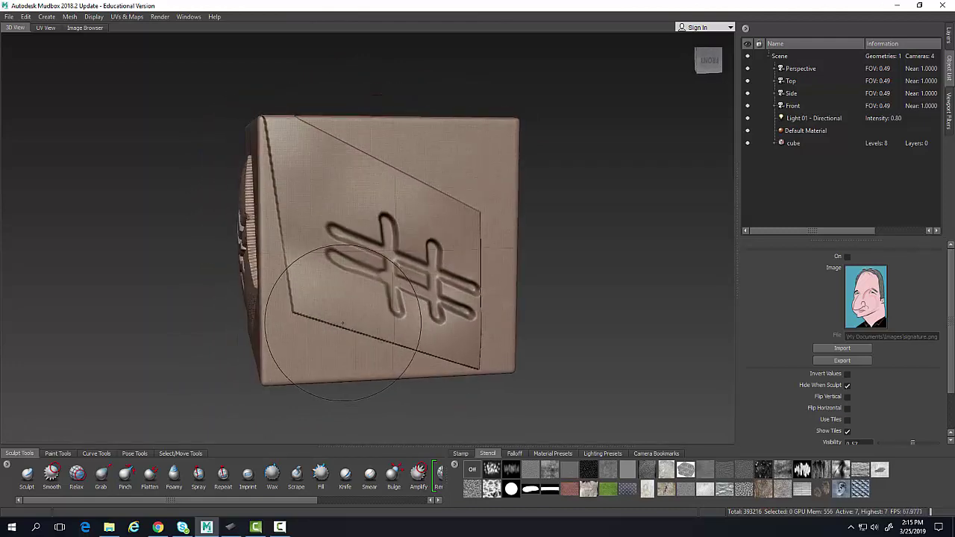